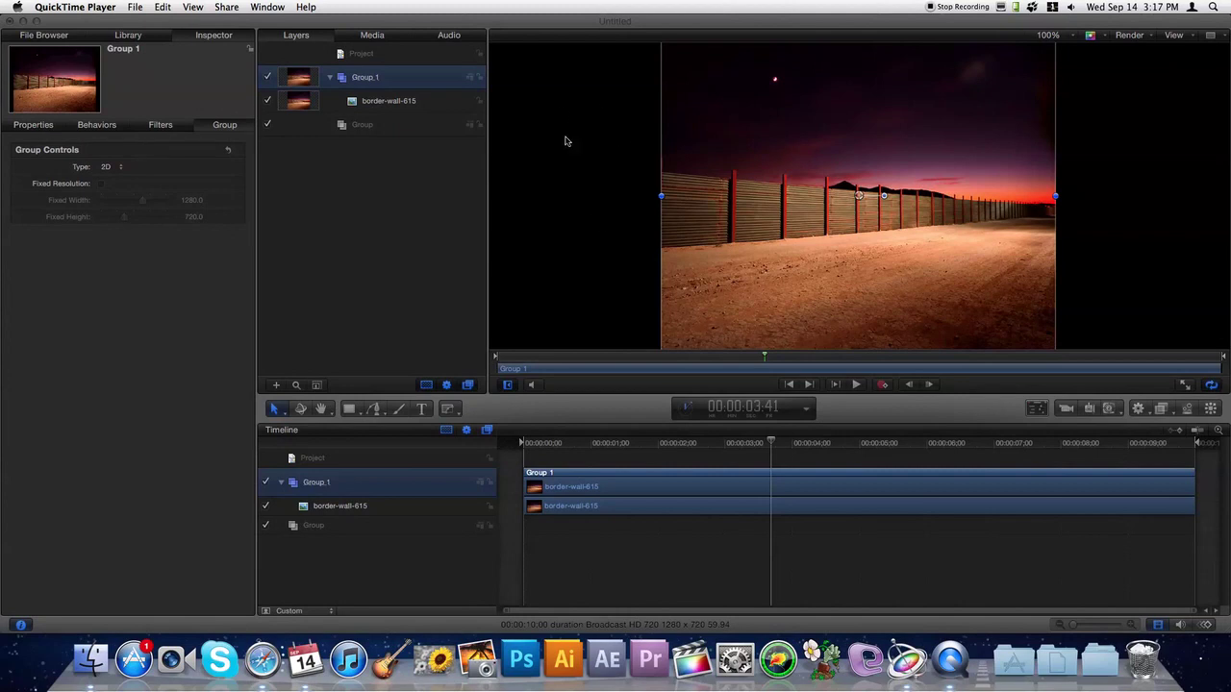
Show the Library's Particle Emitters filtered by 'ex' to reveal the Explosion preset.
{"action": "left_click", "coordinate": [129, 36]}
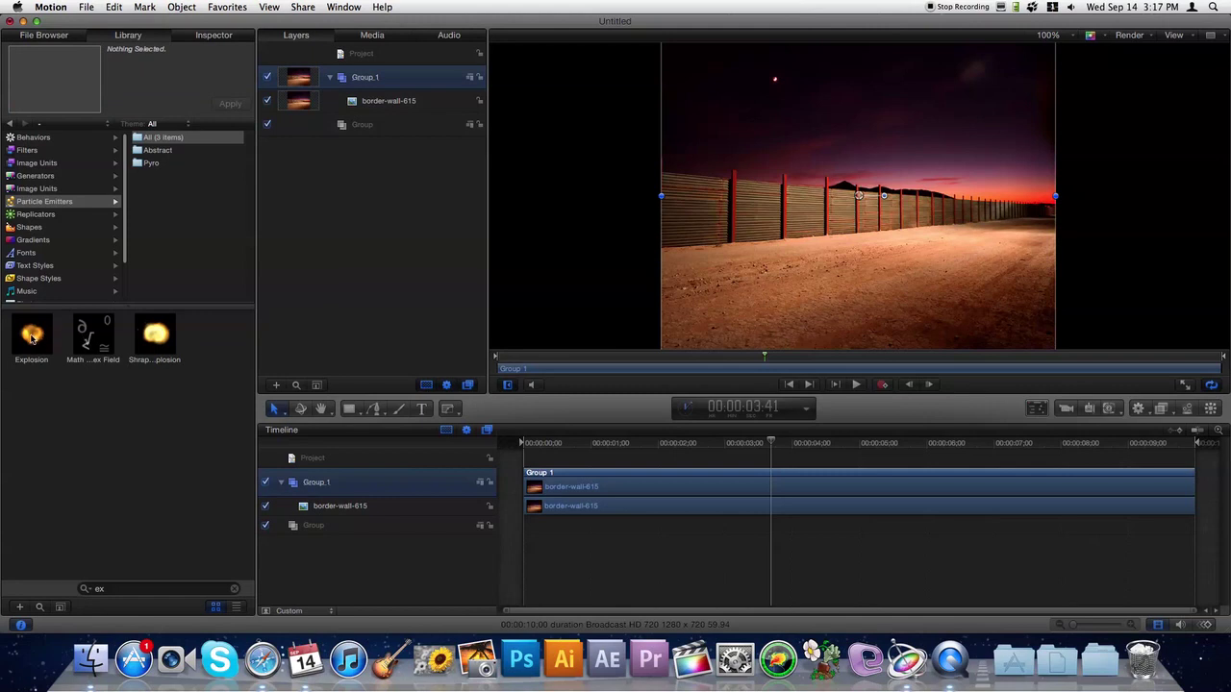
Drop the Explosion emitter onto the wall scene and nudge it up-left over the fence.
{"action": "left_click_drag", "start_coordinate": [32, 337], "coordinate": [875, 217]}
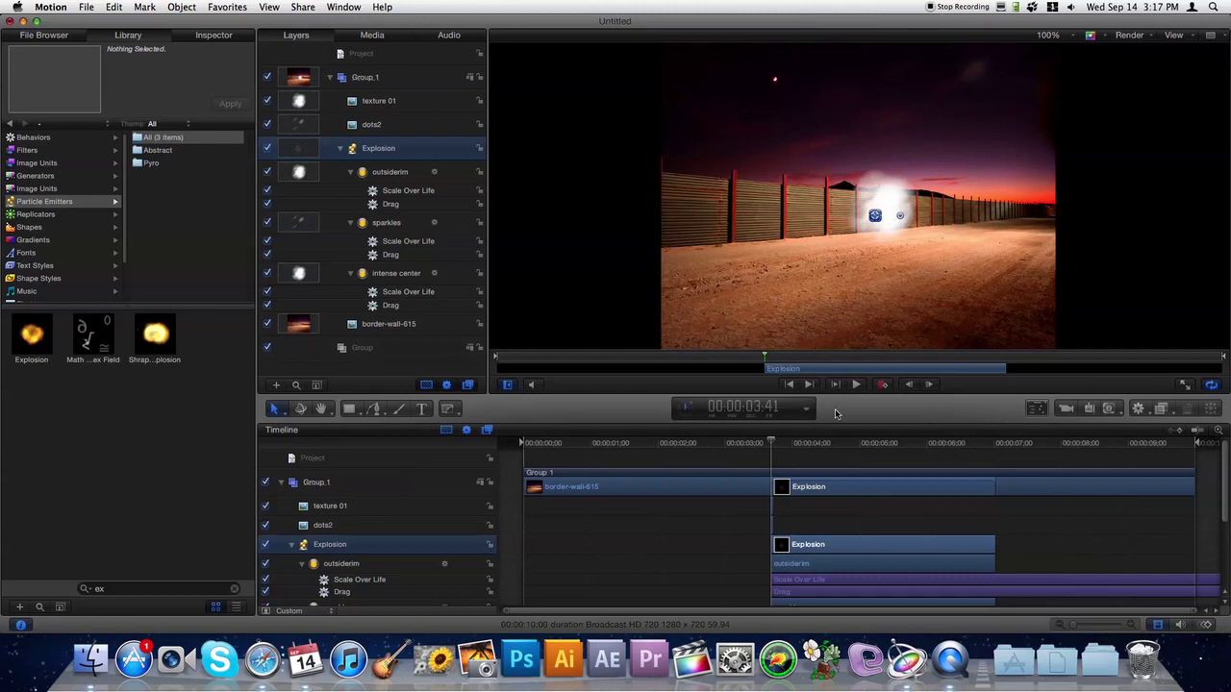
{"action": "scroll", "coordinate": [760, 524], "scroll_direction": "down", "scroll_amount": 2}
{"action": "scroll", "coordinate": [760, 531], "scroll_direction": "up", "scroll_amount": 2}
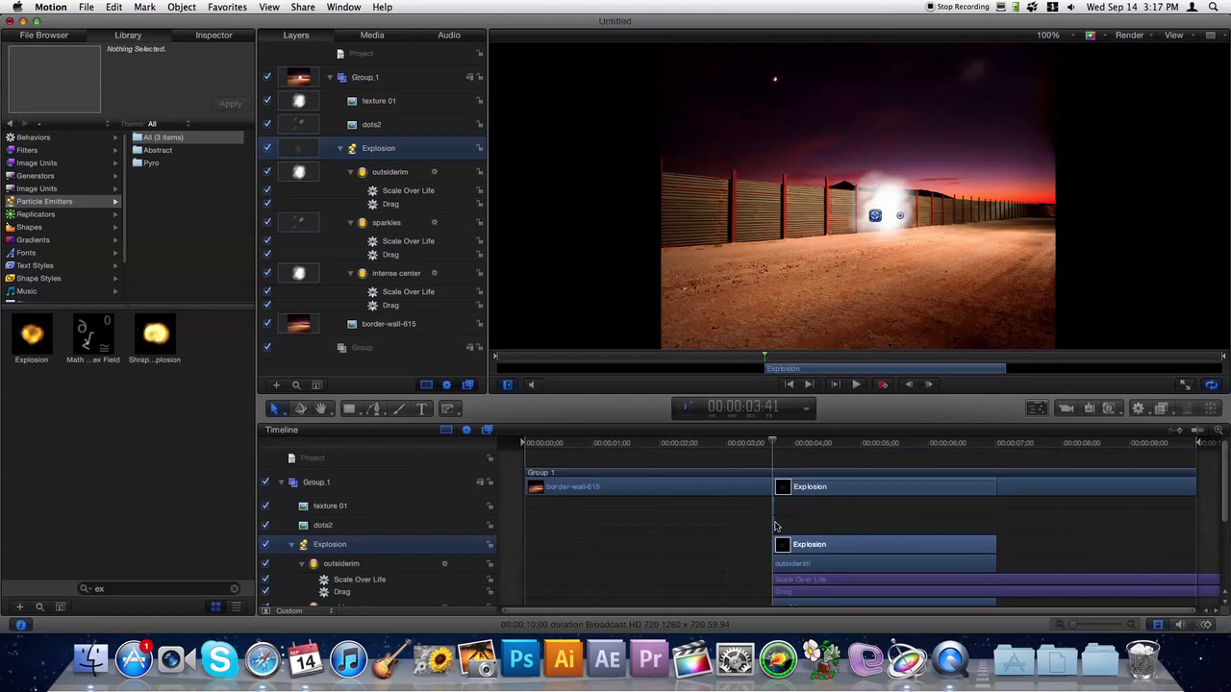
{"action": "left_click_drag", "start_coordinate": [887, 218], "coordinate": [758, 187]}
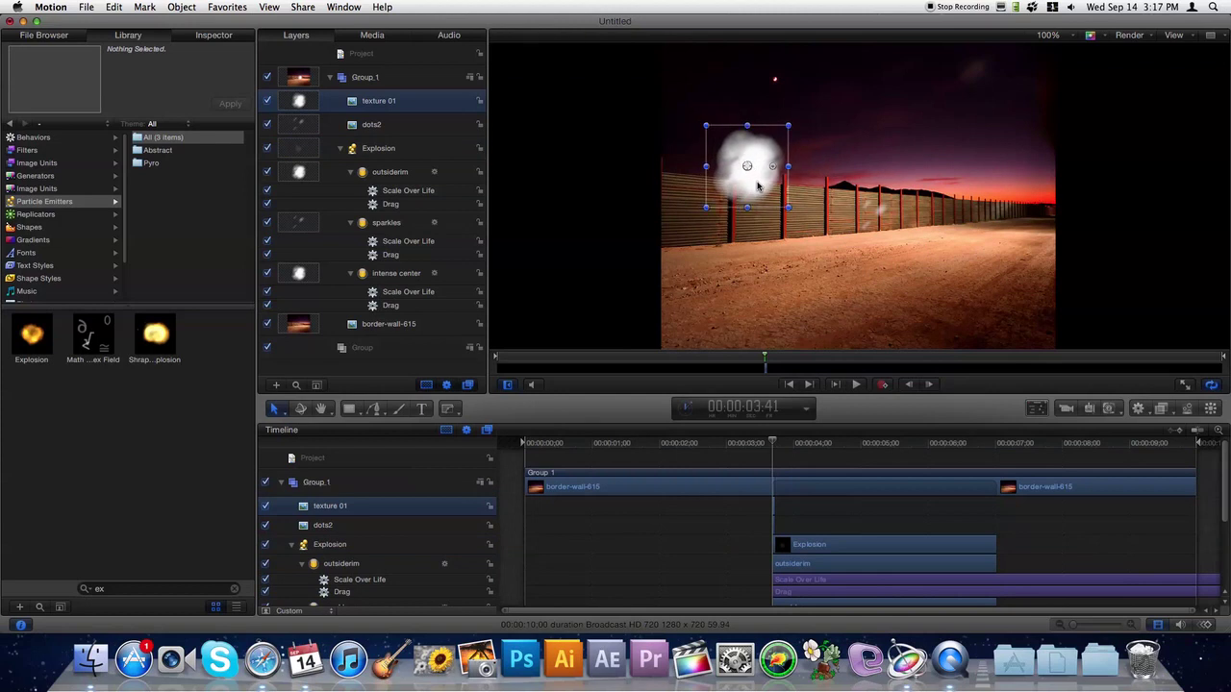
{"action": "left_click", "coordinate": [447, 410]}
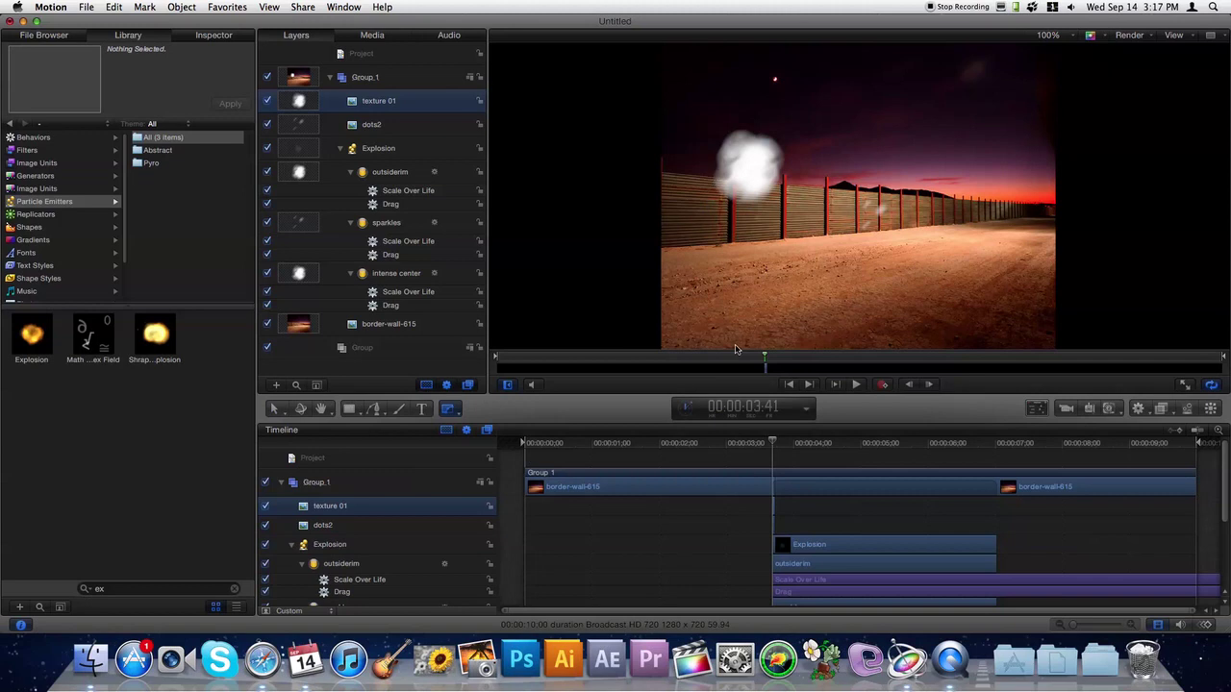
Deselect texture 01 and move the playhead to 5:15, where the explosion is visible.
{"action": "left_click_drag", "start_coordinate": [754, 403], "coordinate": [787, 517]}
{"action": "scroll", "coordinate": [787, 517], "scroll_direction": "down", "scroll_amount": 3}
{"action": "scroll", "coordinate": [787, 516], "scroll_direction": "up", "scroll_amount": 3}
{"action": "scroll", "coordinate": [790, 509], "scroll_direction": "right", "scroll_amount": 1}
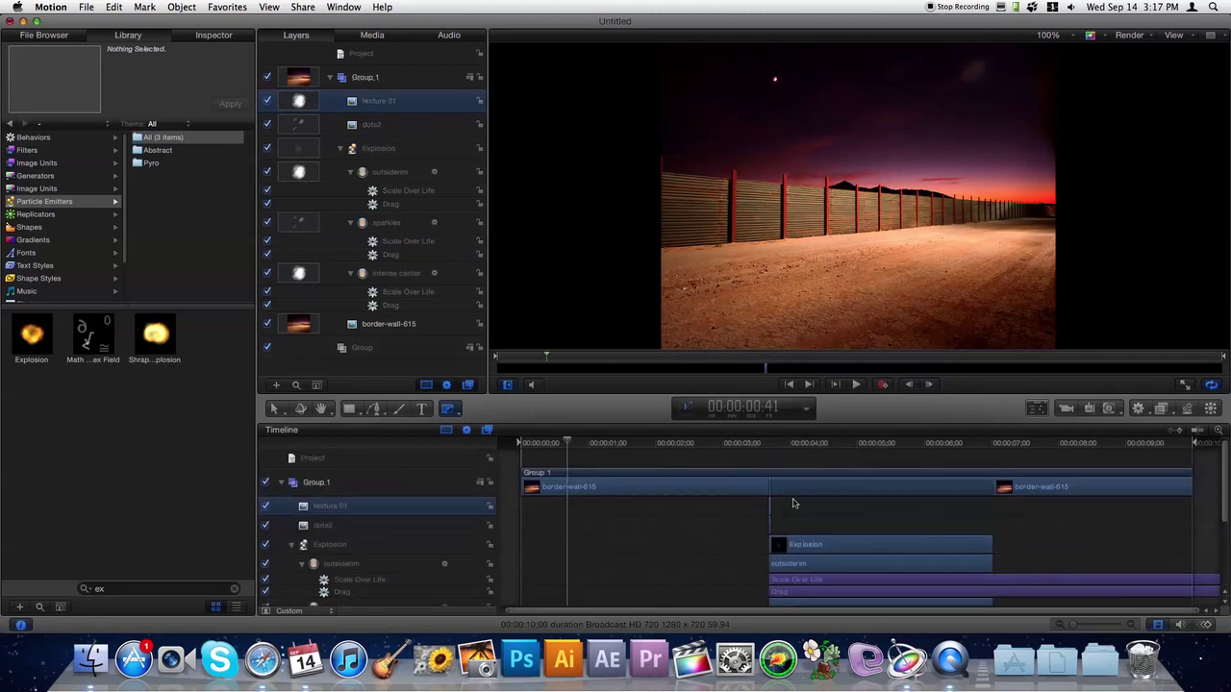
{"action": "left_click", "coordinate": [815, 455]}
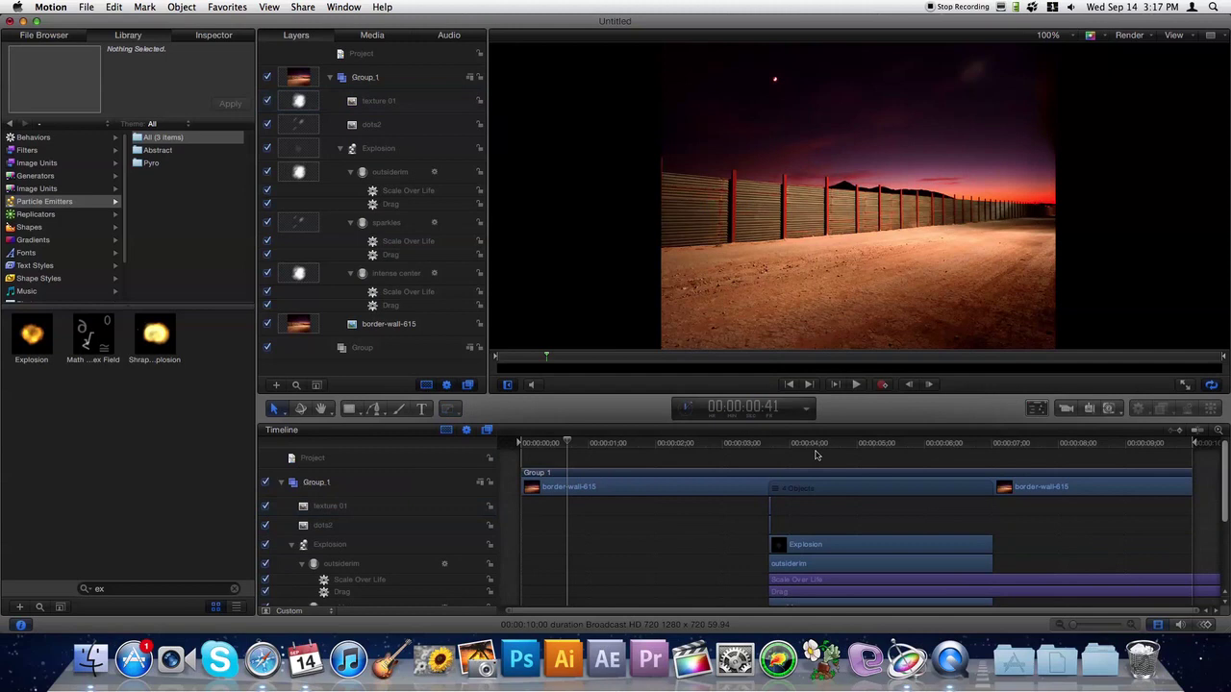
{"action": "left_click", "coordinate": [873, 448]}
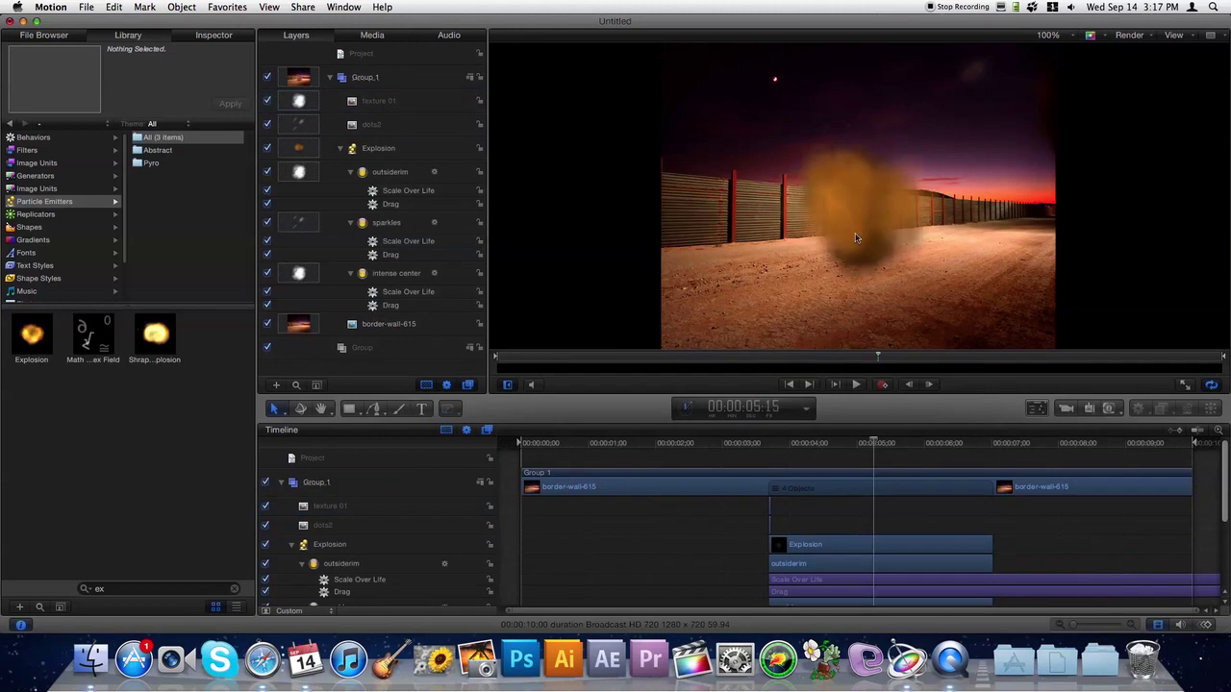
Drag the Explosion group up and left so its cloud sits over the wall's left part.
{"action": "left_click", "coordinate": [818, 544]}
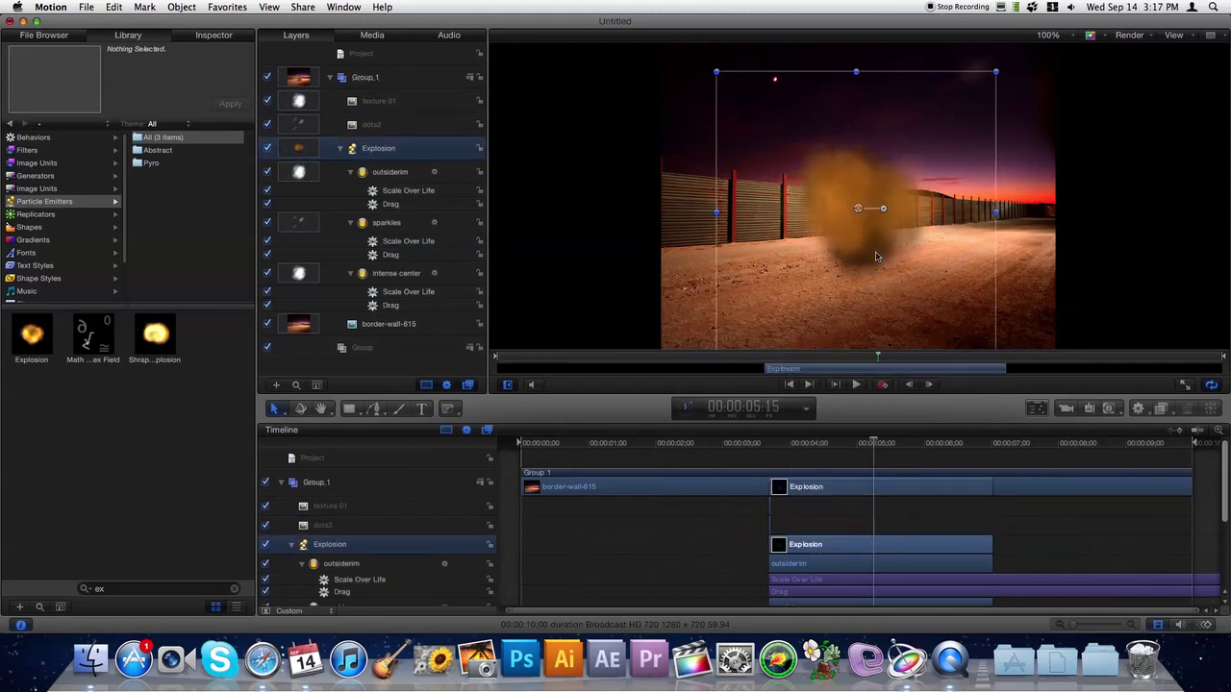
{"action": "left_click_drag", "start_coordinate": [879, 256], "coordinate": [755, 211]}
{"action": "left_click", "coordinate": [832, 564]}
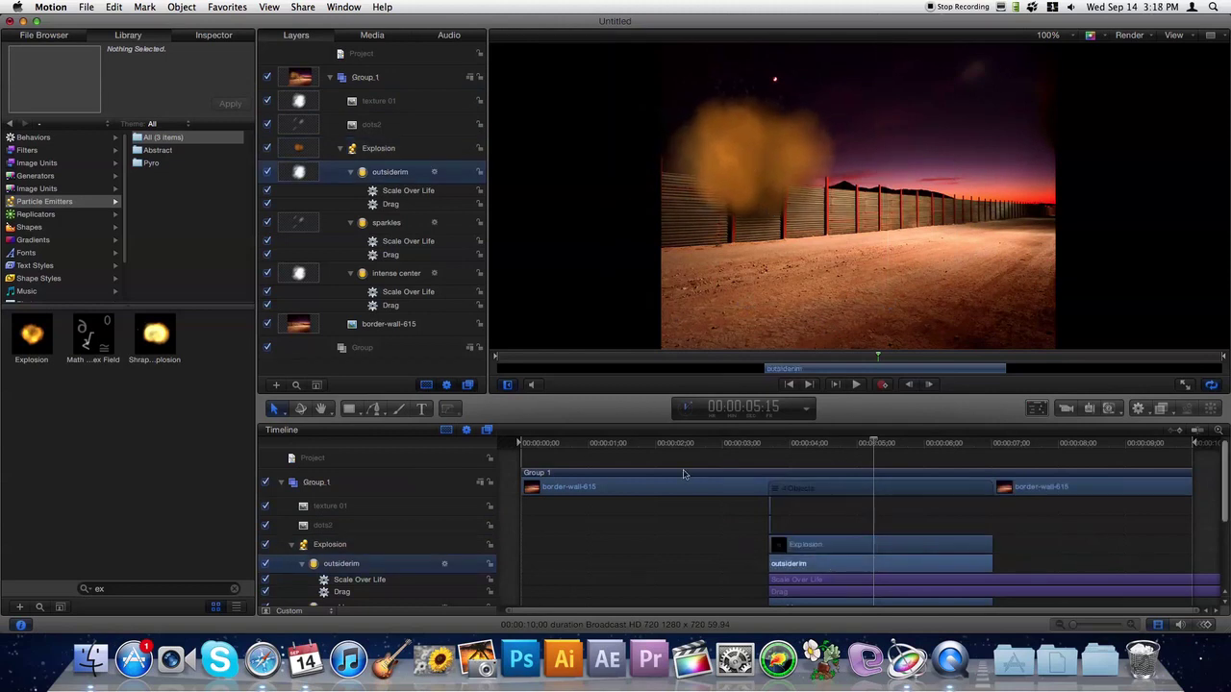
{"action": "left_click", "coordinate": [824, 544]}
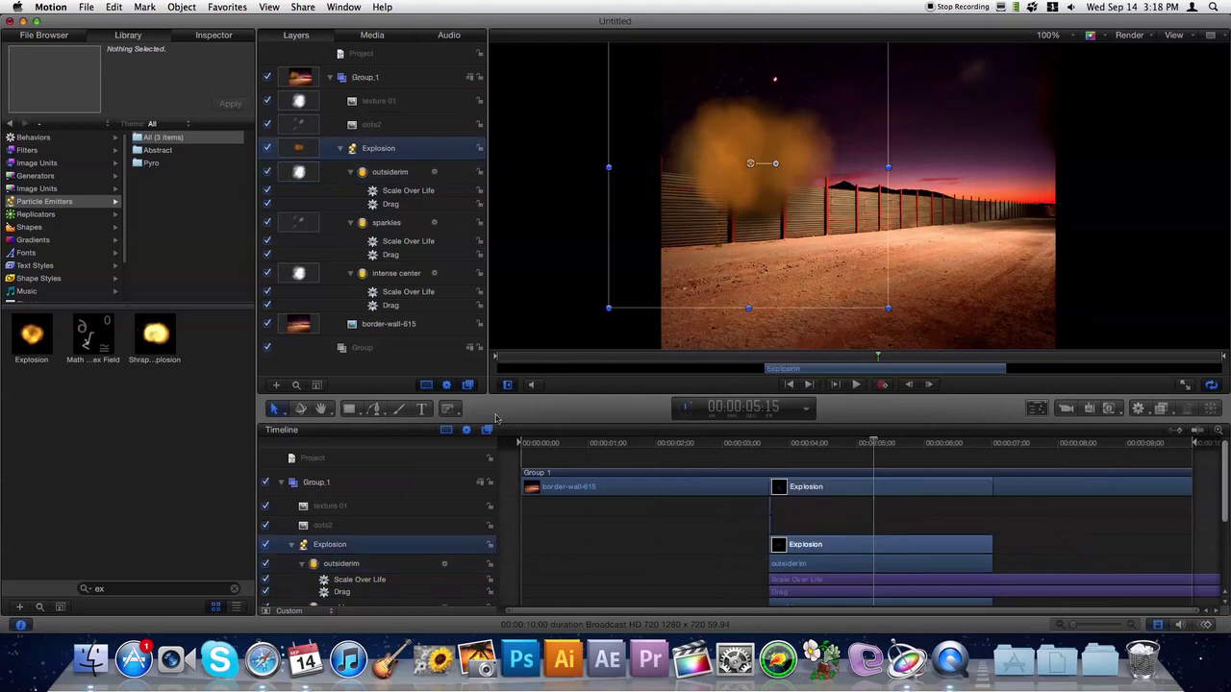
{"action": "left_click", "coordinate": [448, 410]}
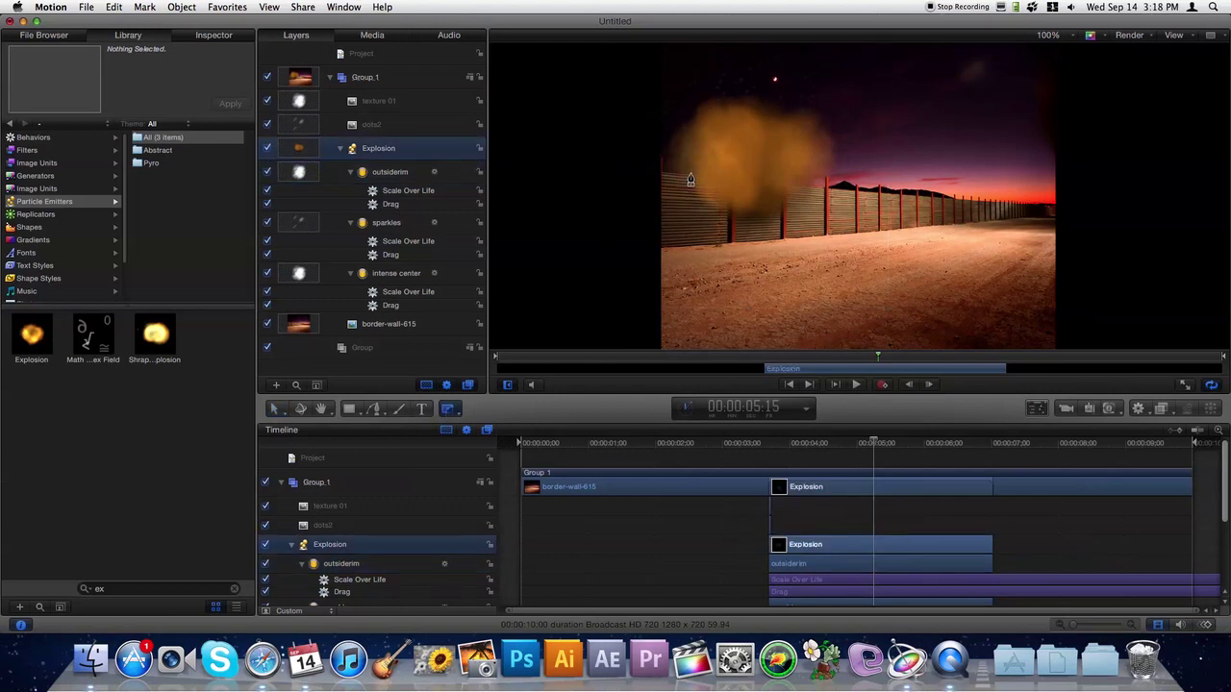
Trace a closed Bezier mask on Explosion along the wall's top, base and left edge.
{"action": "left_click", "coordinate": [727, 175]}
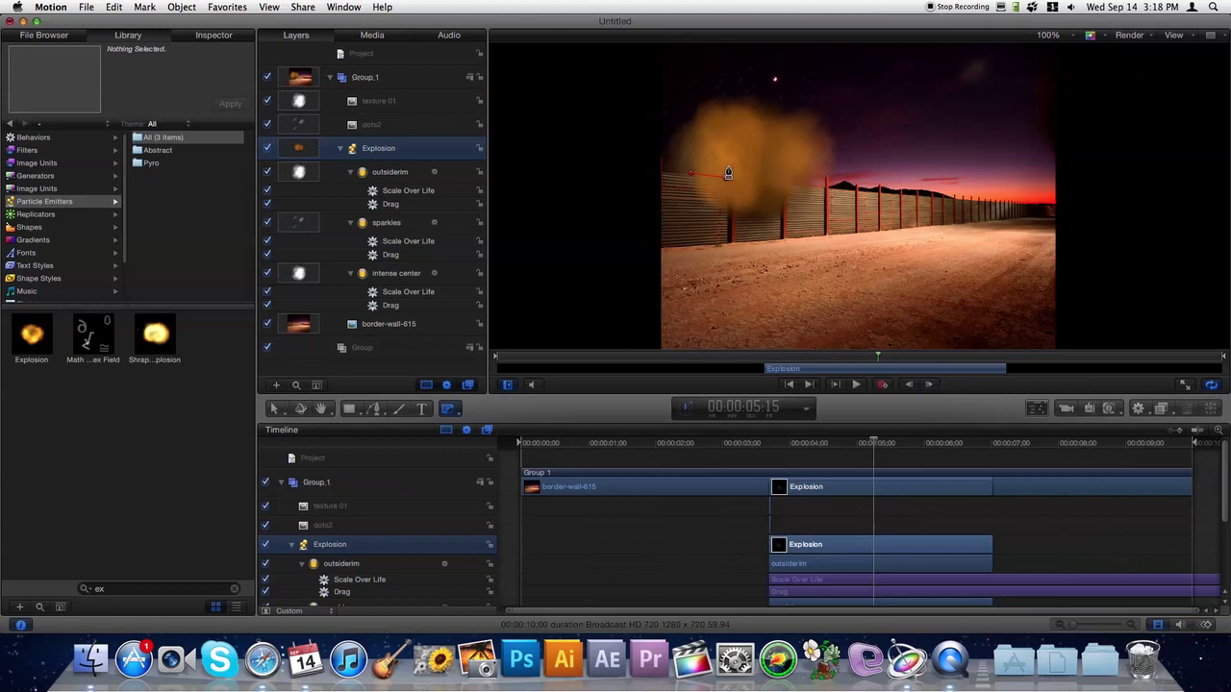
{"action": "left_click", "coordinate": [737, 169]}
{"action": "left_click", "coordinate": [781, 177]}
{"action": "left_click", "coordinate": [825, 178]}
{"action": "left_click", "coordinate": [832, 233]}
{"action": "left_click", "coordinate": [685, 248]}
{"action": "left_click", "coordinate": [665, 176]}
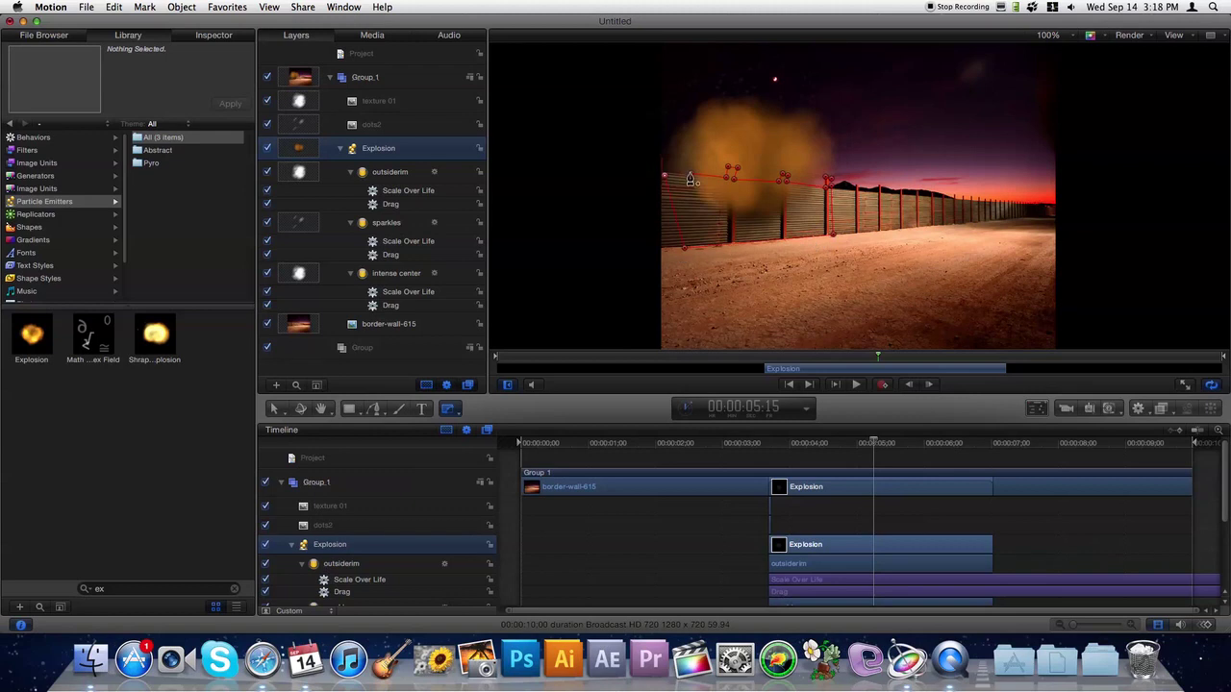
{"action": "left_click", "coordinate": [692, 179]}
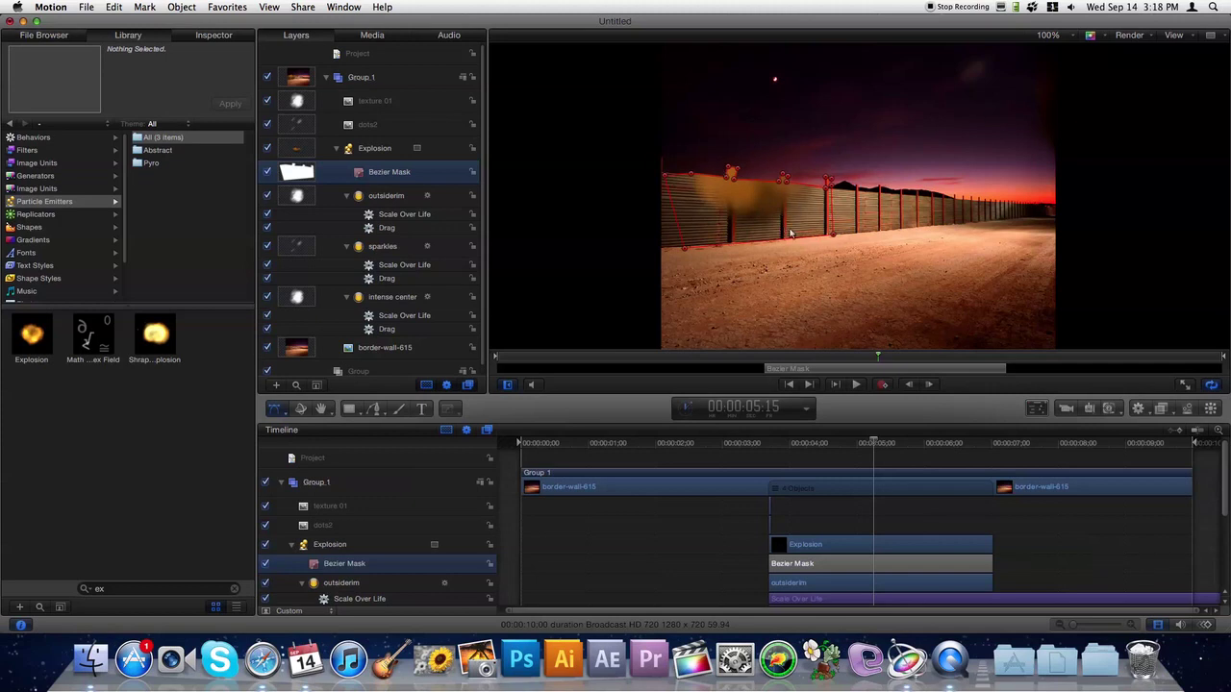
Invert the Explosion's Bezier mask and drag control point 5 to follow the wall top.
{"action": "left_click", "coordinate": [222, 39]}
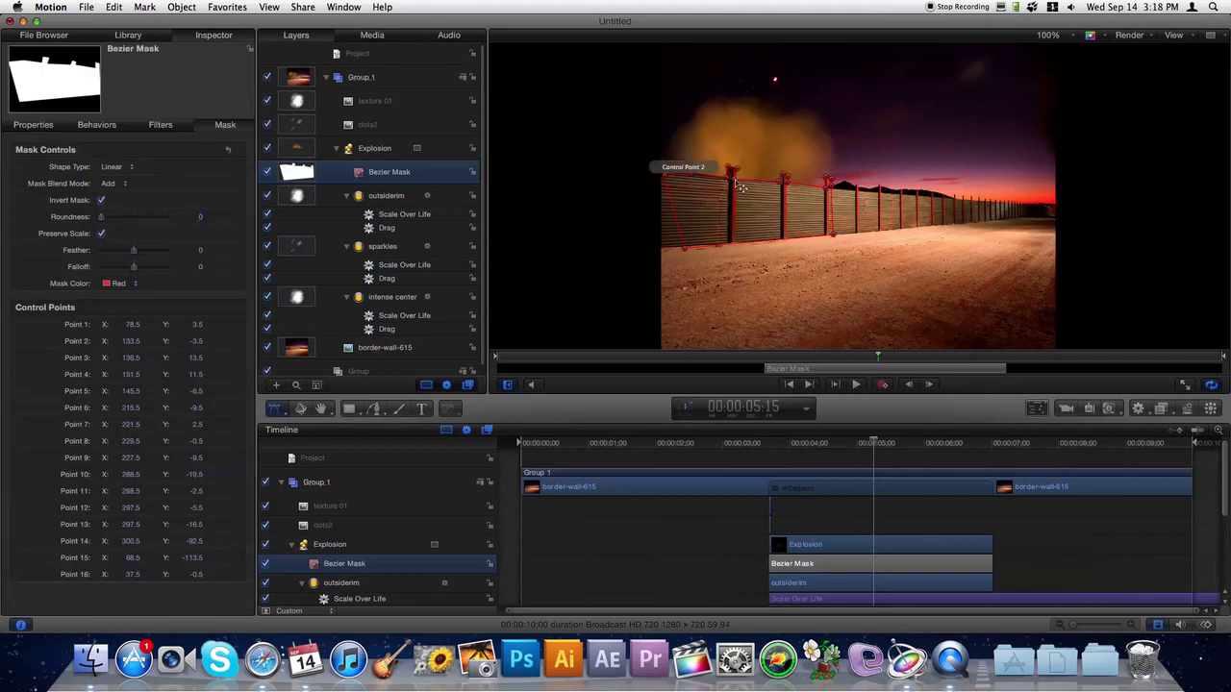
{"action": "left_click_drag", "start_coordinate": [737, 184], "coordinate": [786, 188]}
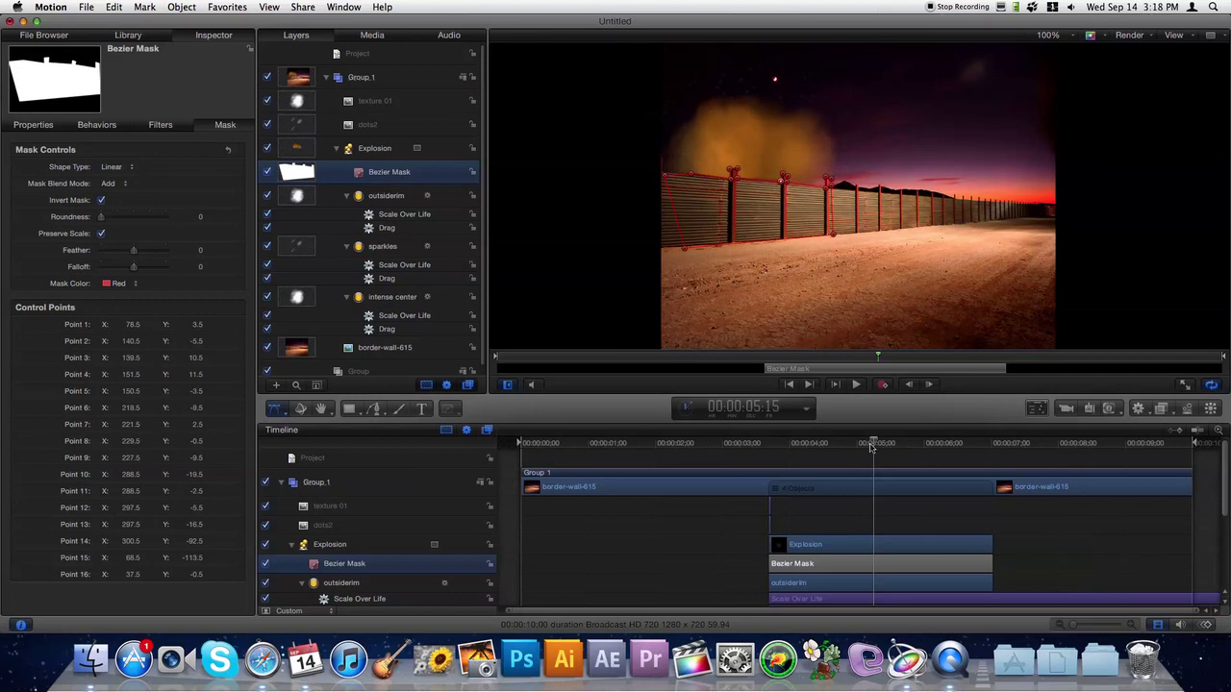
Rewind, deselect the mask, and play back the explosion billowing from behind the fence.
{"action": "left_click_drag", "start_coordinate": [872, 446], "coordinate": [752, 447]}
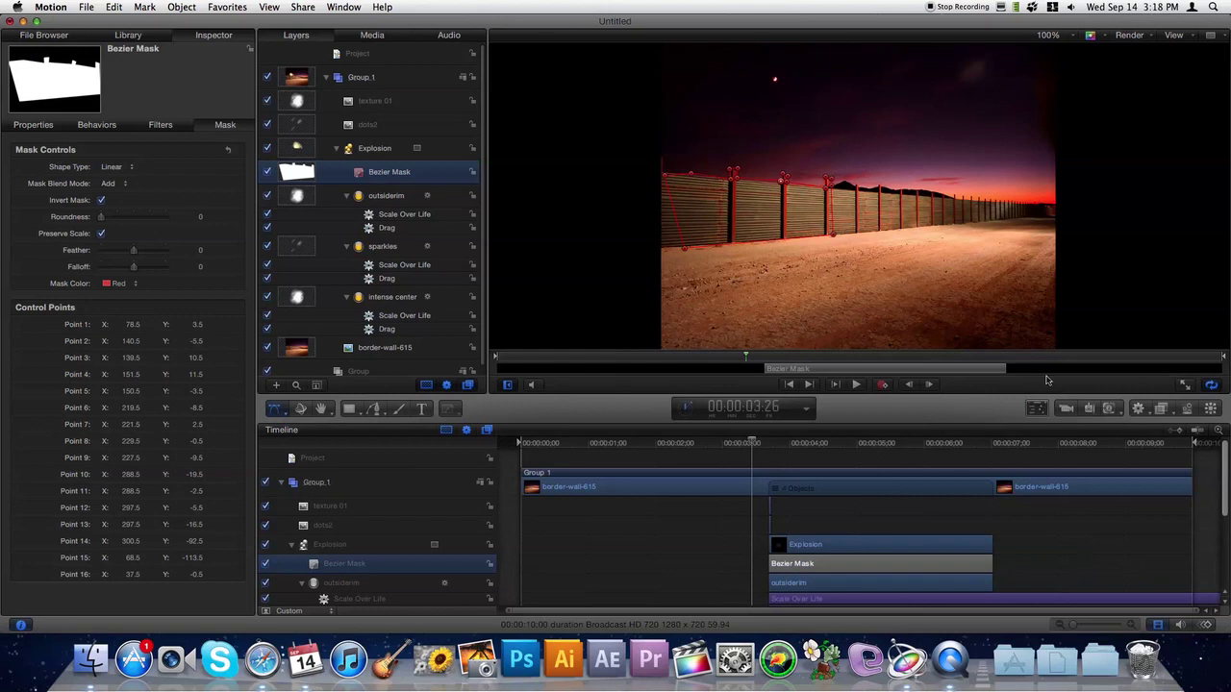
{"action": "left_click", "coordinate": [1082, 328]}
{"action": "key", "text": "space"}
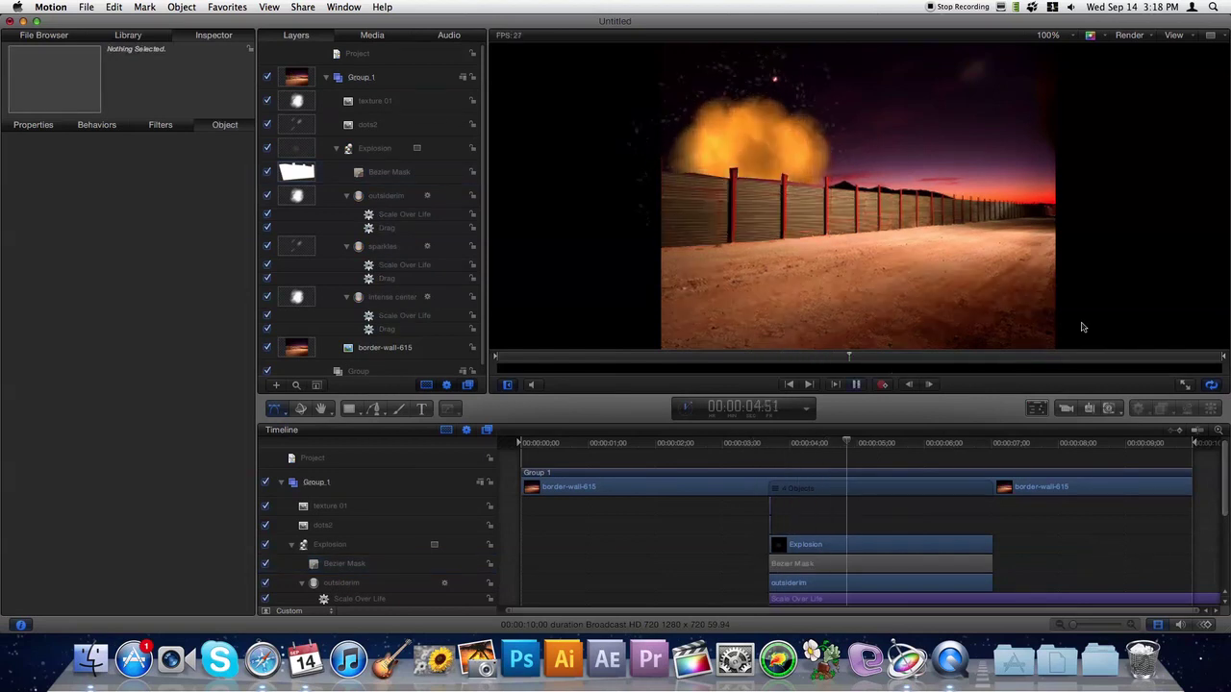
{"action": "key", "text": "space"}
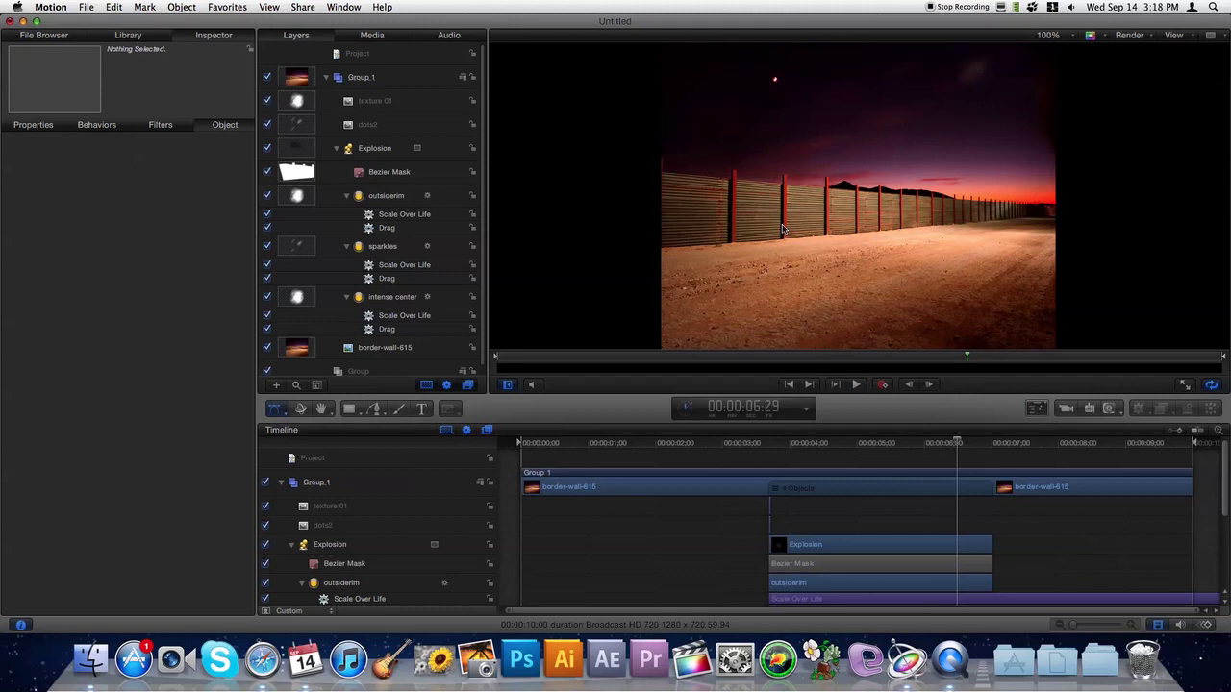
Search the Library for 'smo', drop Basic Smoke above the wall, and preview it.
{"action": "left_click", "coordinate": [149, 36]}
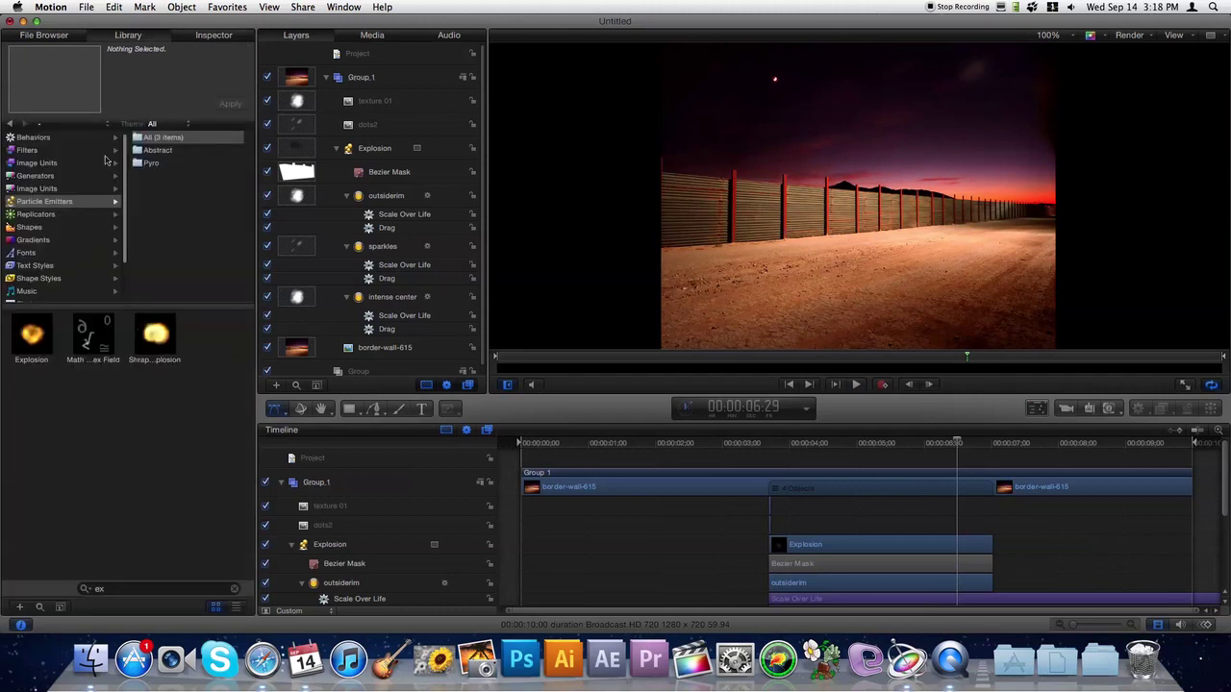
{"action": "left_click", "coordinate": [125, 588]}
{"action": "type", "text": "smok"}
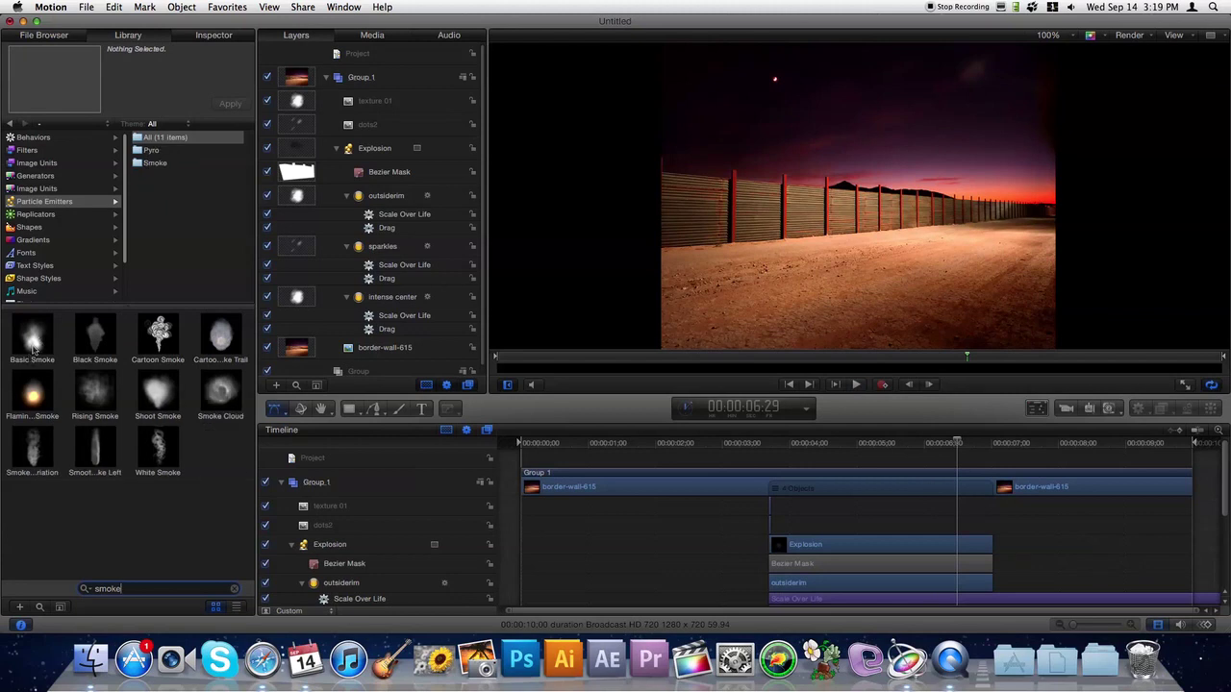
{"action": "left_click_drag", "start_coordinate": [32, 348], "coordinate": [731, 187]}
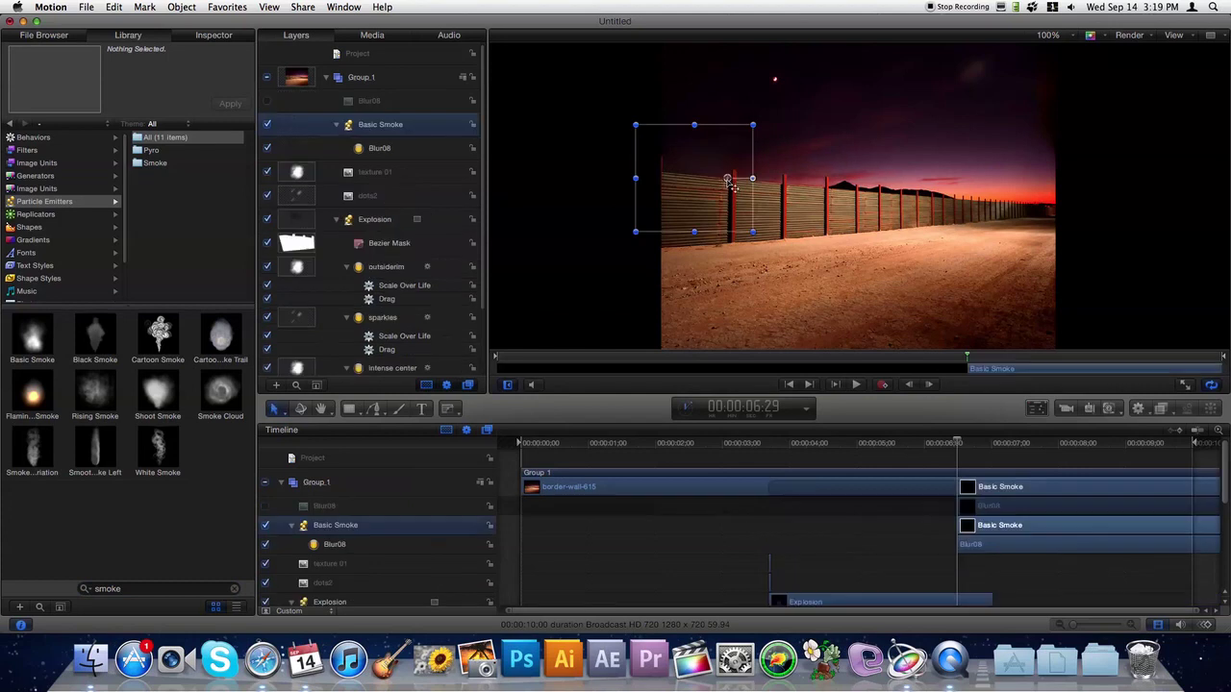
{"action": "left_click_drag", "start_coordinate": [948, 445], "coordinate": [890, 454]}
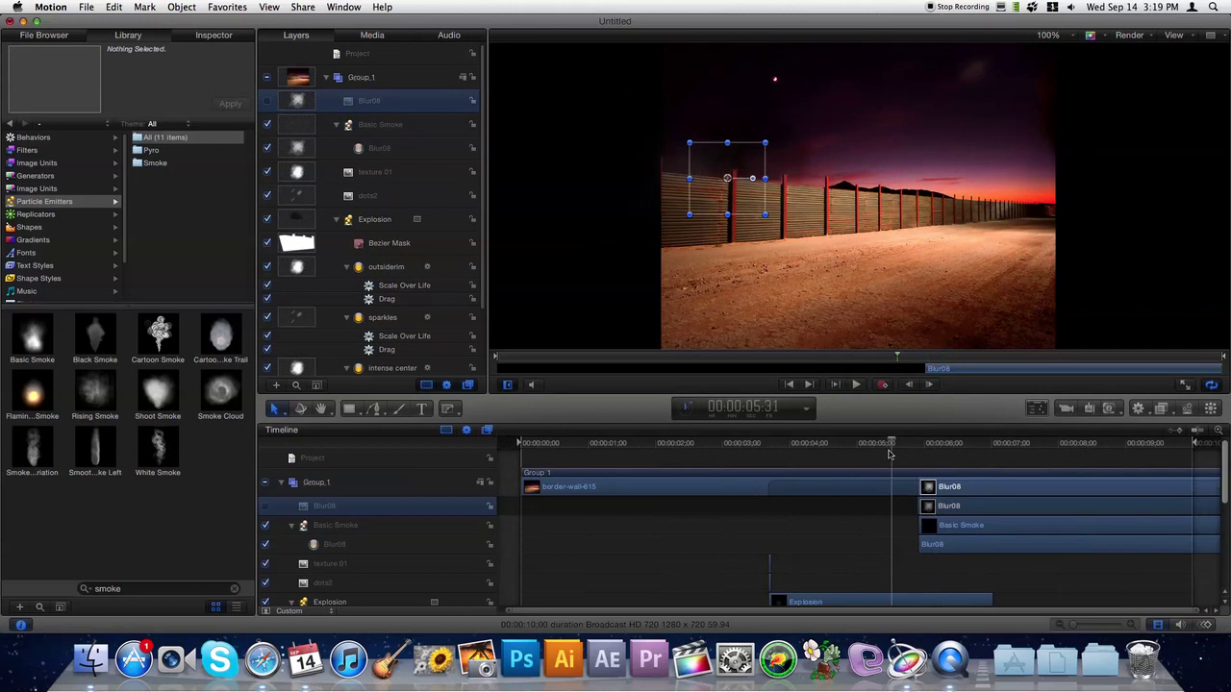
{"action": "key", "text": "space"}
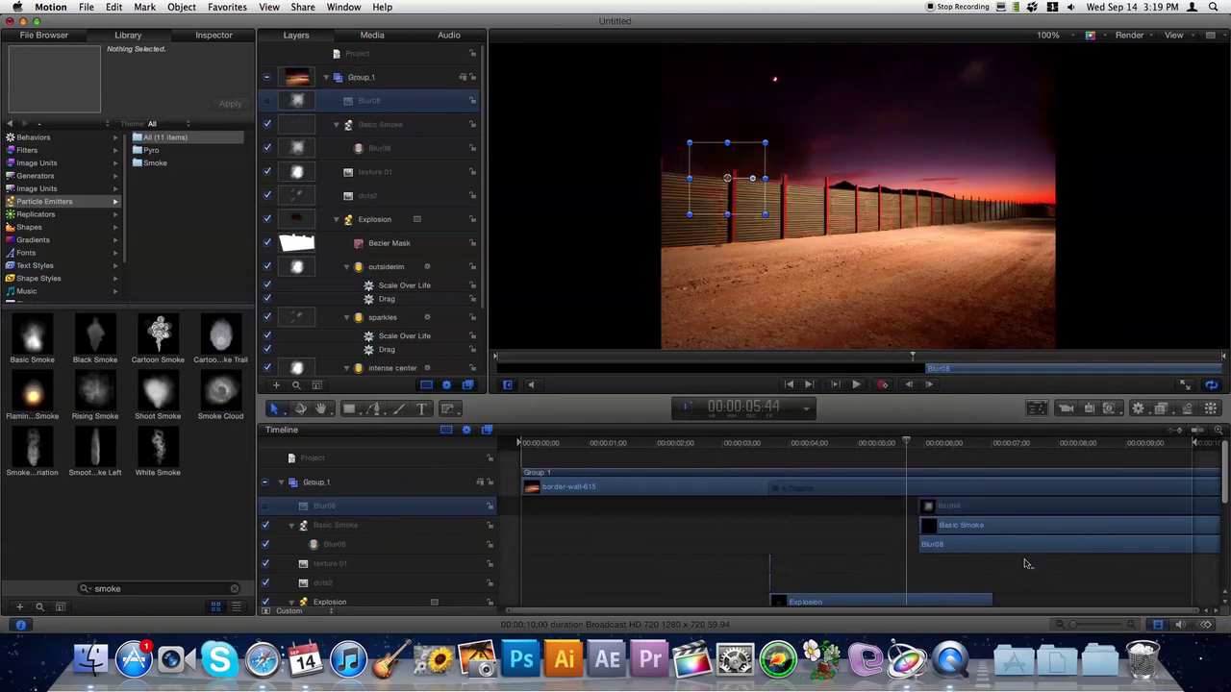
Shift the Basic Smoke clip earlier to about 5:11 and play to check its timing.
{"action": "left_click_drag", "start_coordinate": [981, 525], "coordinate": [920, 527]}
{"action": "left_click", "coordinate": [844, 445]}
{"action": "key", "text": "space"}
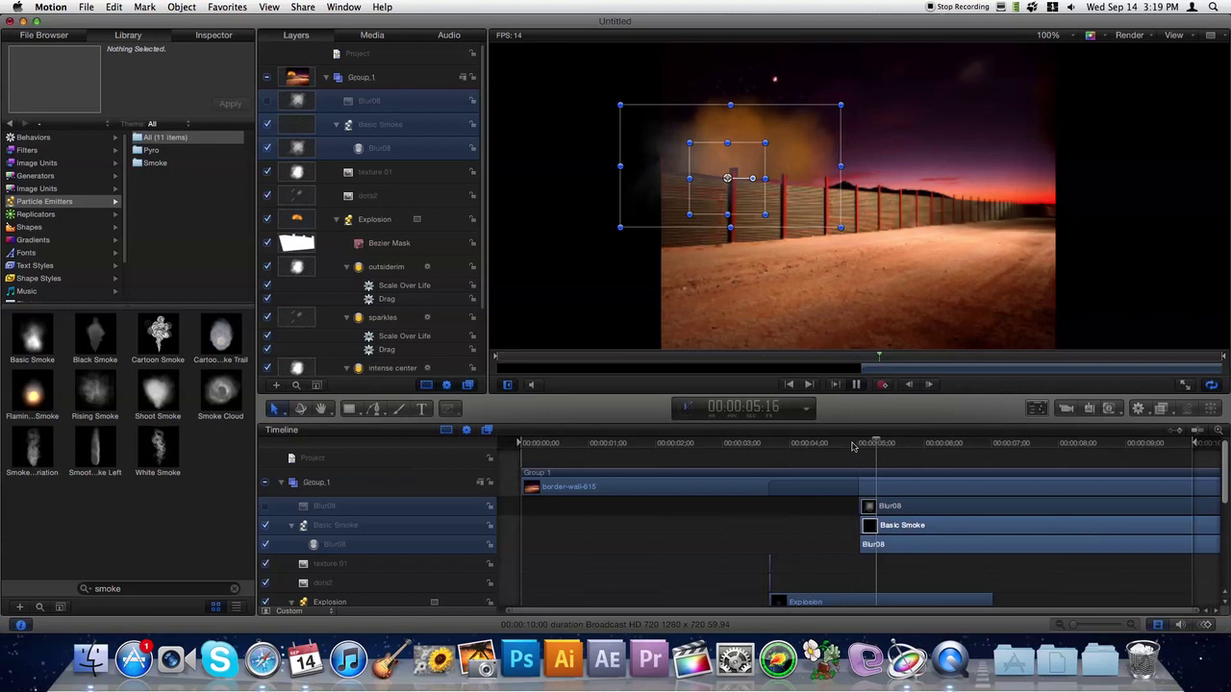
{"action": "key", "text": "space"}
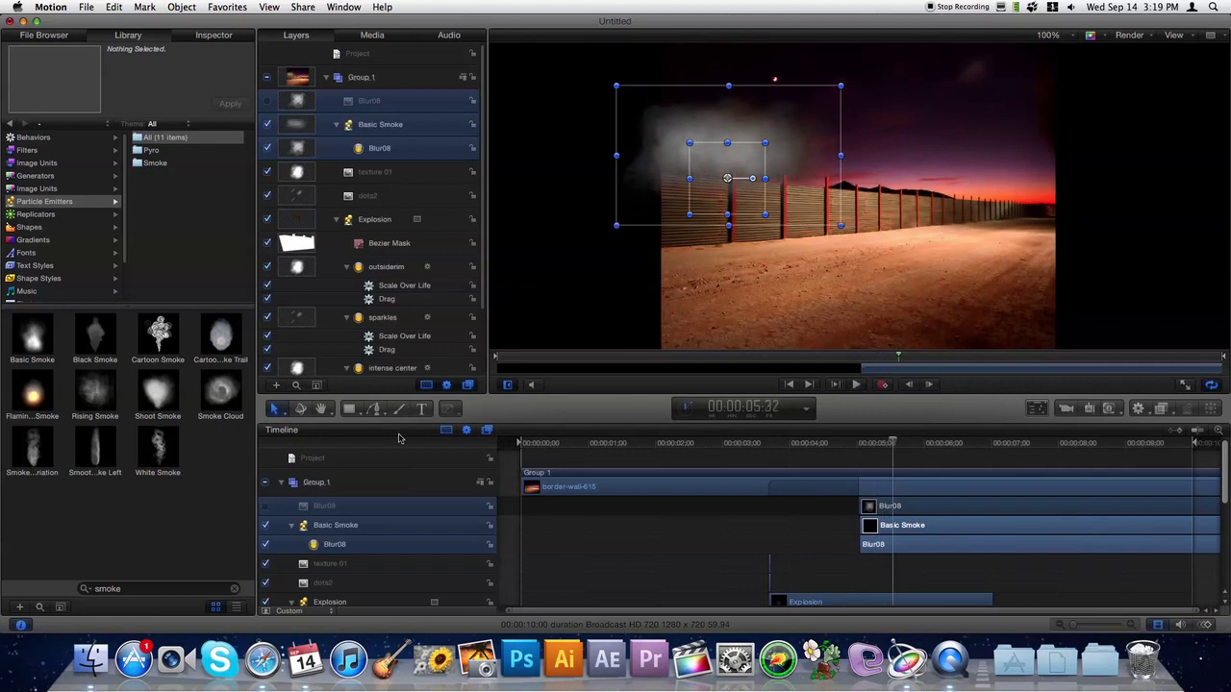
Reselect the Basic Smoke layer and switch to the Bezier mask tool.
{"action": "left_click", "coordinate": [1012, 576]}
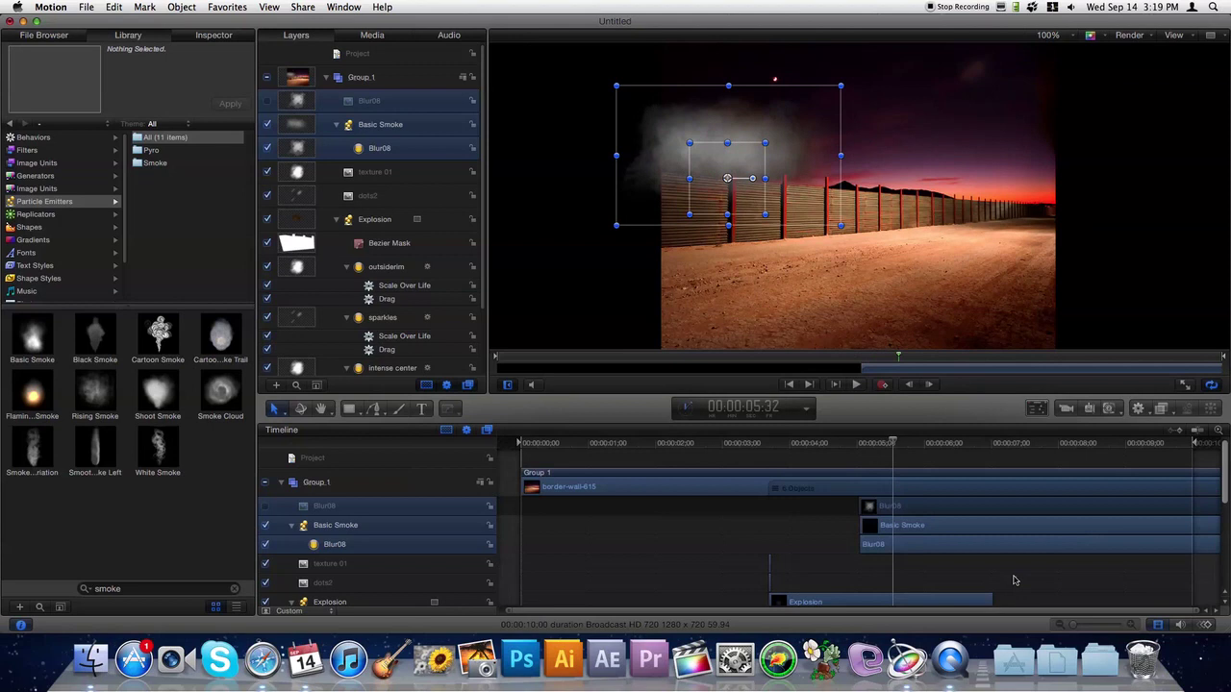
{"action": "left_click", "coordinate": [980, 527]}
{"action": "left_click", "coordinate": [448, 411]}
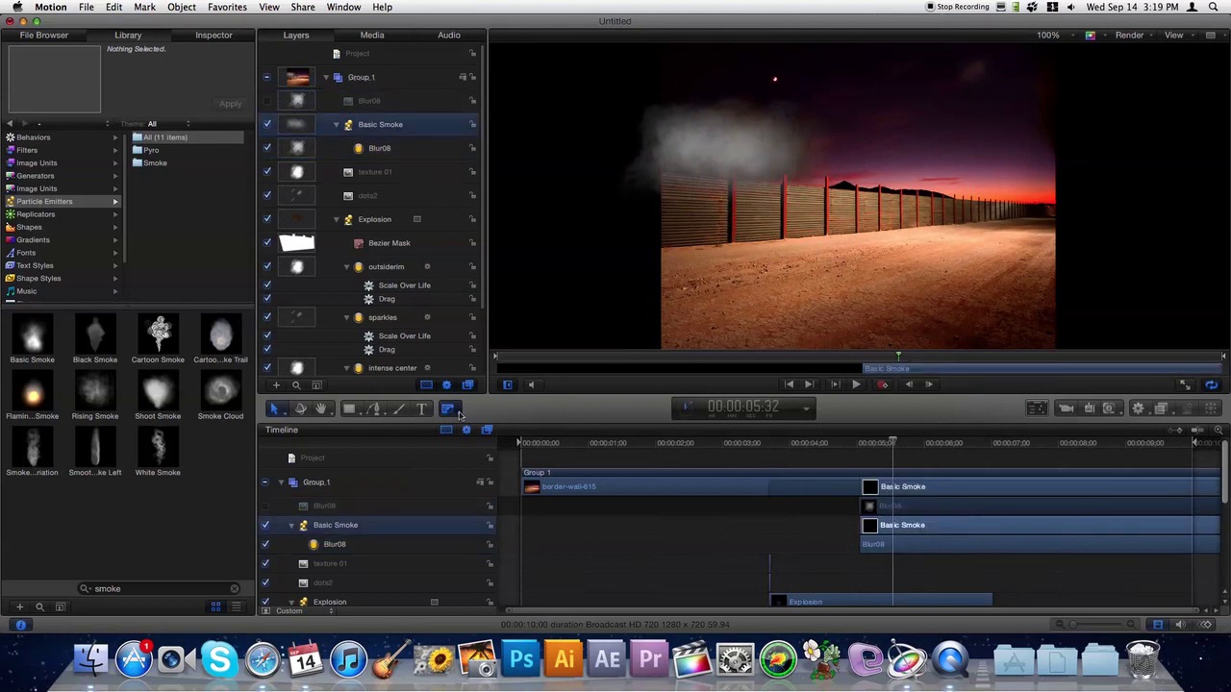
Trace a closed Bezier Mask 1 around the wall on Basic Smoke, invert it, and rewind.
{"action": "left_click", "coordinate": [660, 160]}
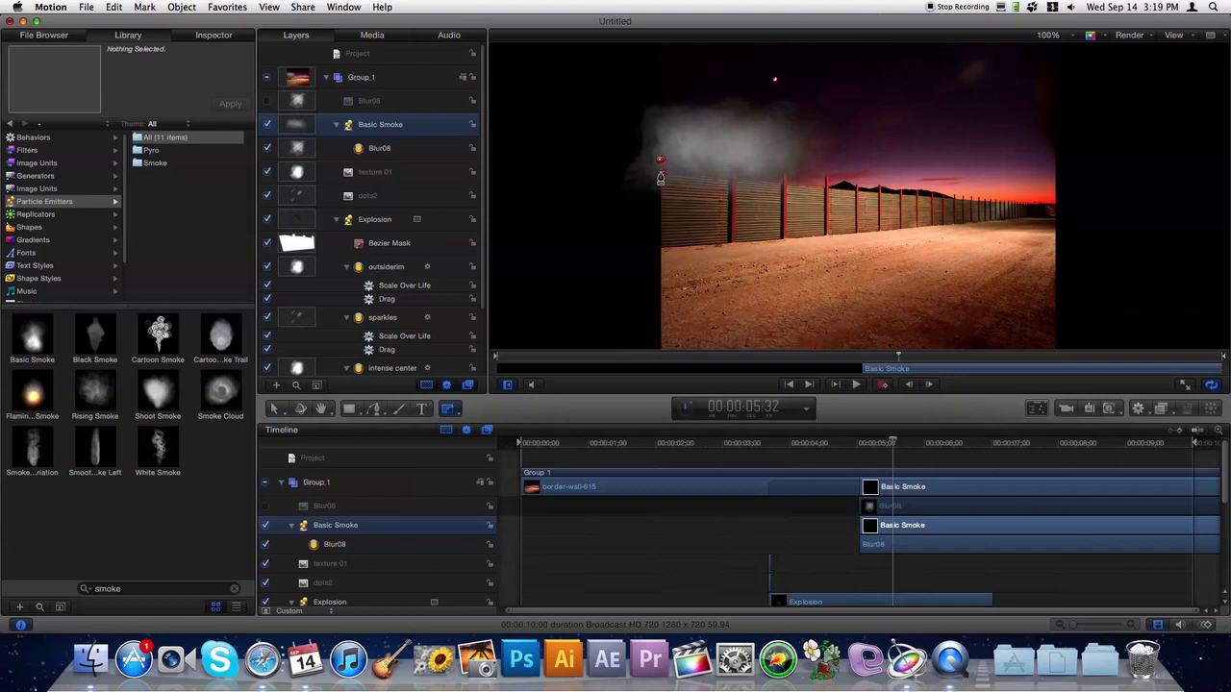
{"action": "left_click", "coordinate": [660, 173]}
{"action": "left_click", "coordinate": [658, 248]}
{"action": "left_click", "coordinate": [826, 236]}
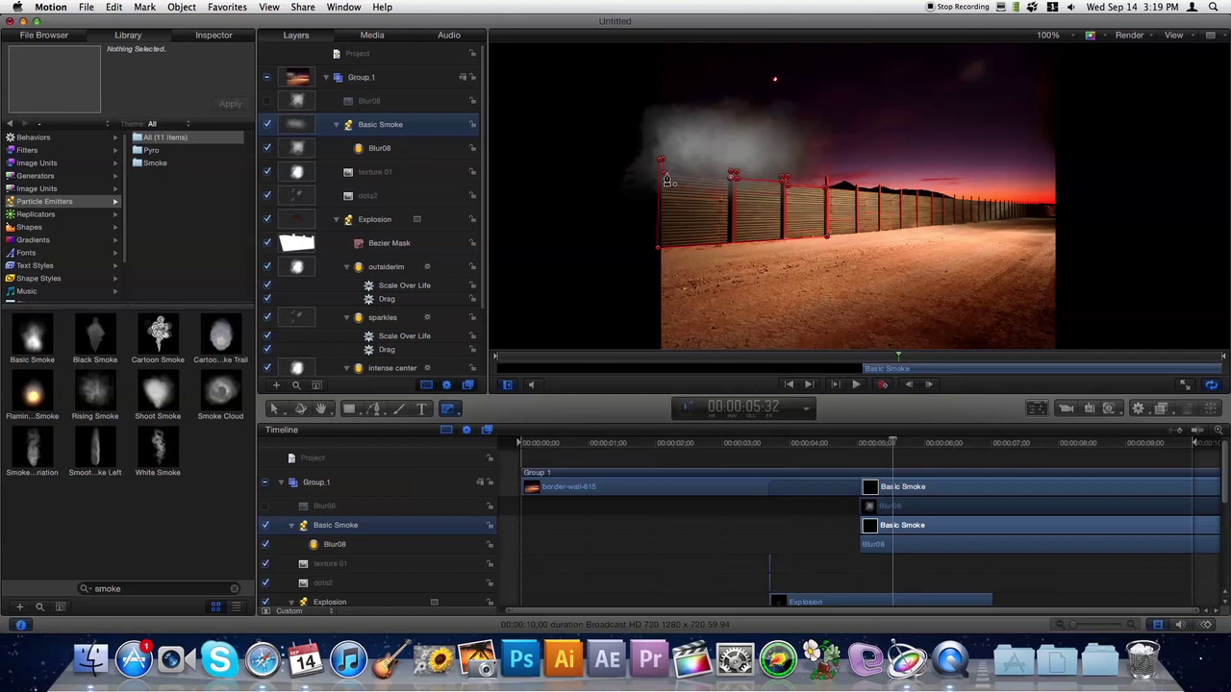
{"action": "left_click", "coordinate": [663, 176]}
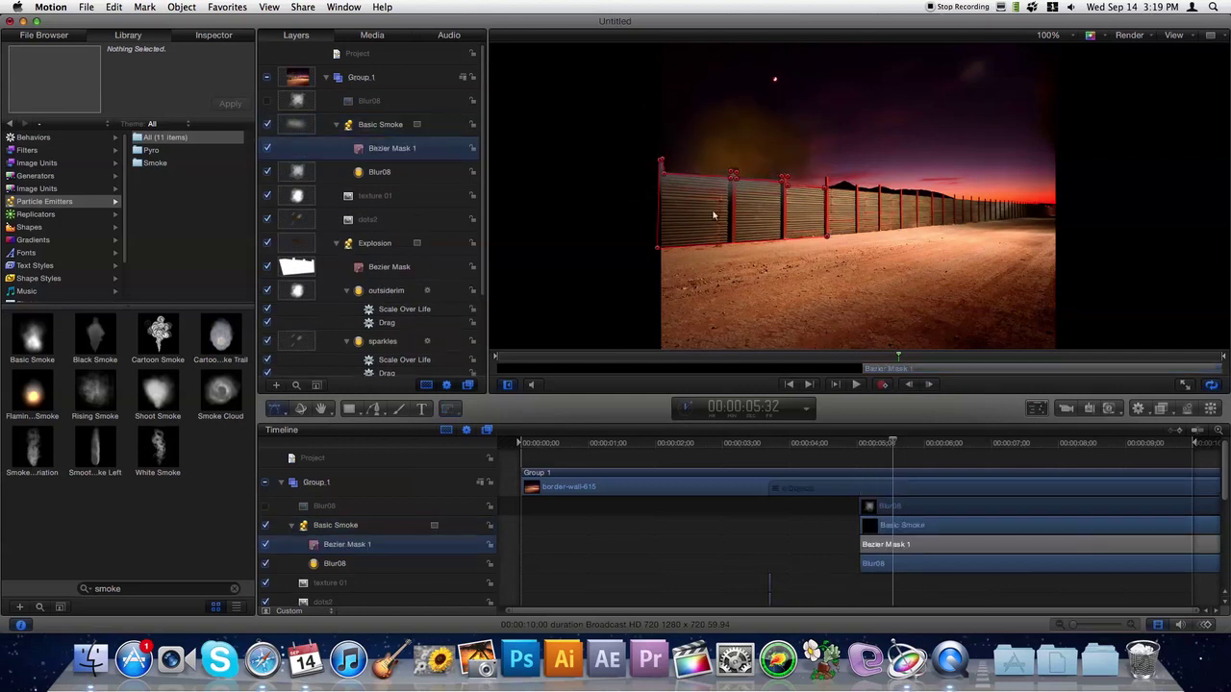
{"action": "left_click", "coordinate": [213, 35]}
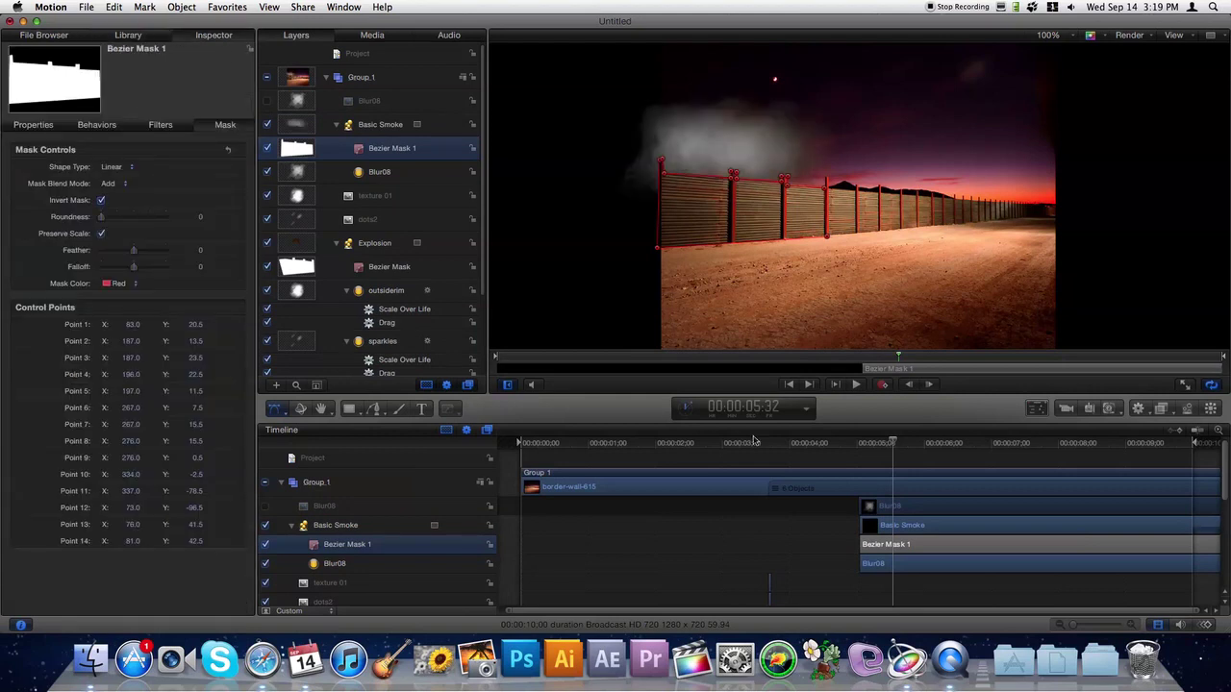
{"action": "left_click_drag", "start_coordinate": [901, 444], "coordinate": [520, 443]}
Deselect Bezier Mask 1 and play from about 2 seconds to watch smoke rise behind the fence.
{"action": "left_click", "coordinate": [1121, 298]}
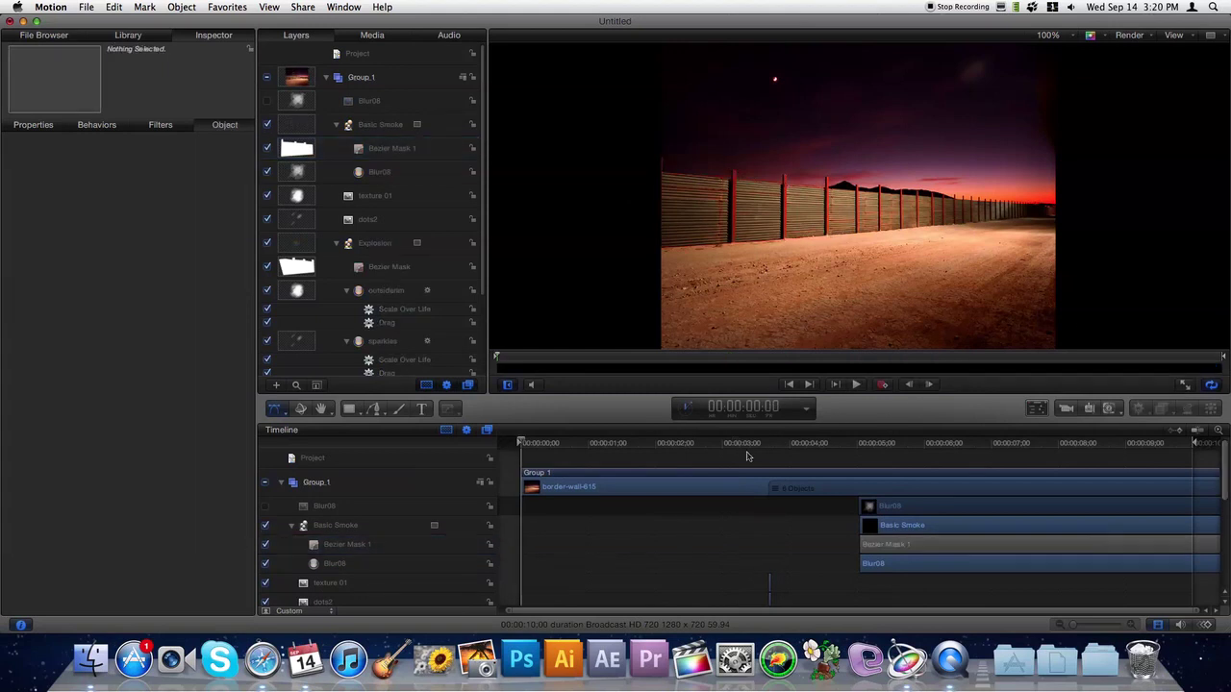
{"action": "left_click_drag", "start_coordinate": [683, 446], "coordinate": [677, 449]}
{"action": "key", "text": "space"}
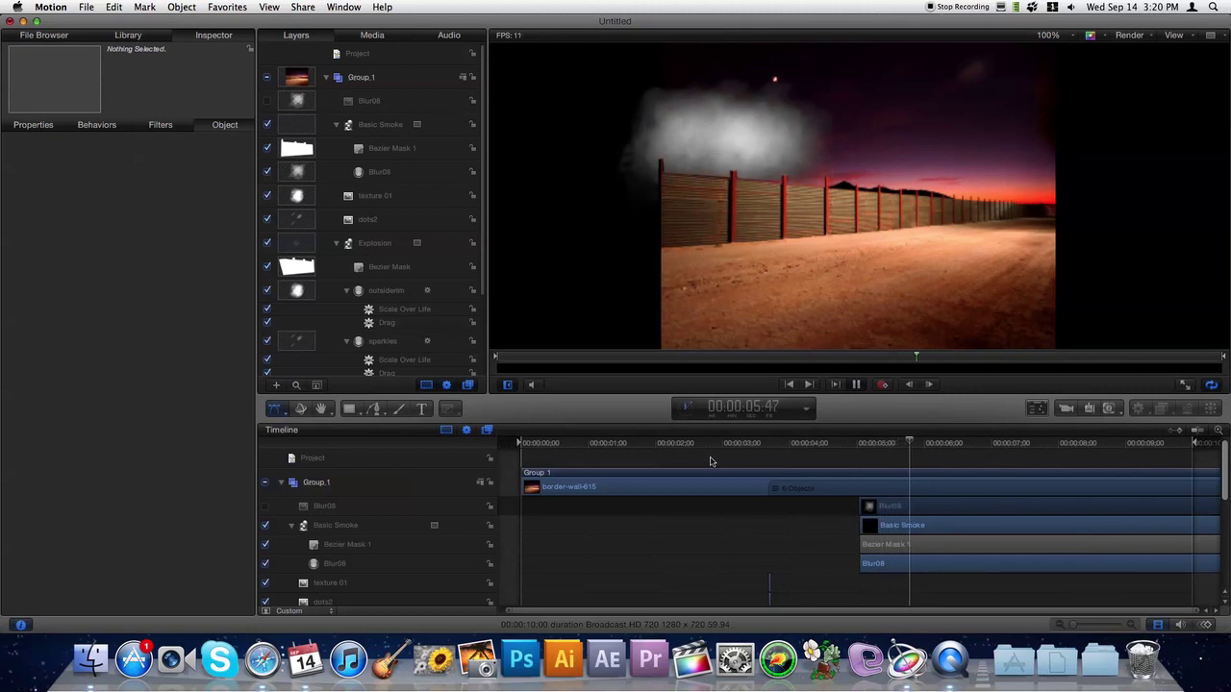
{"action": "key", "text": "space"}
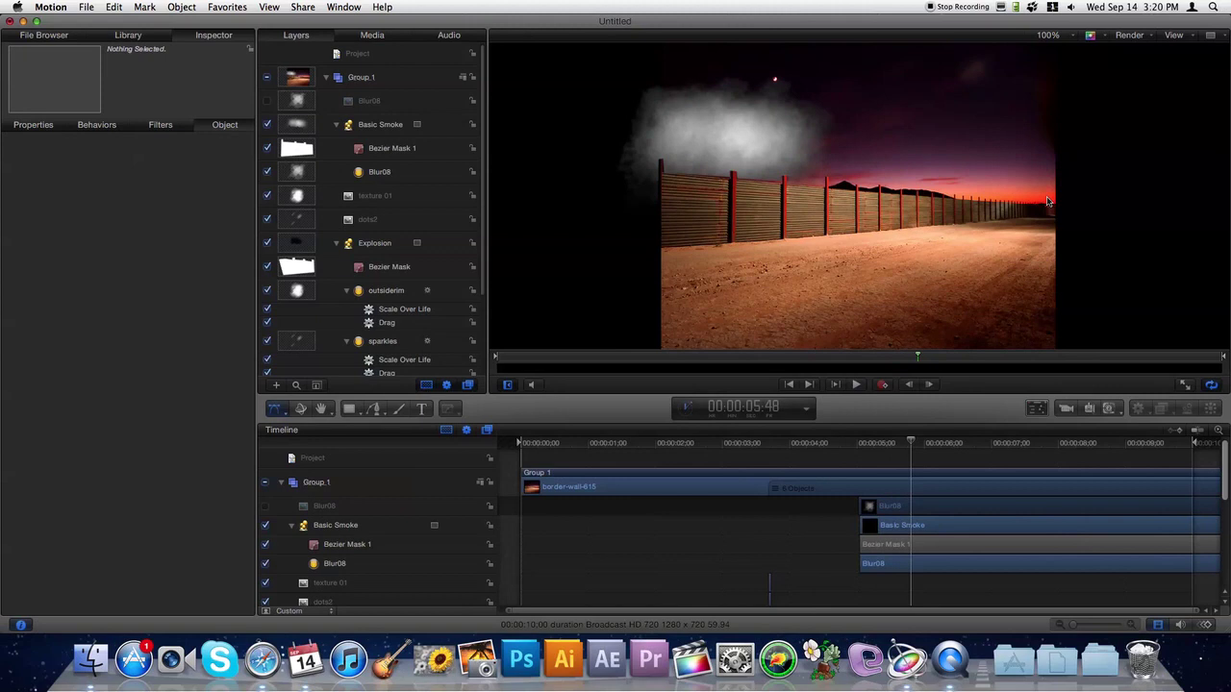